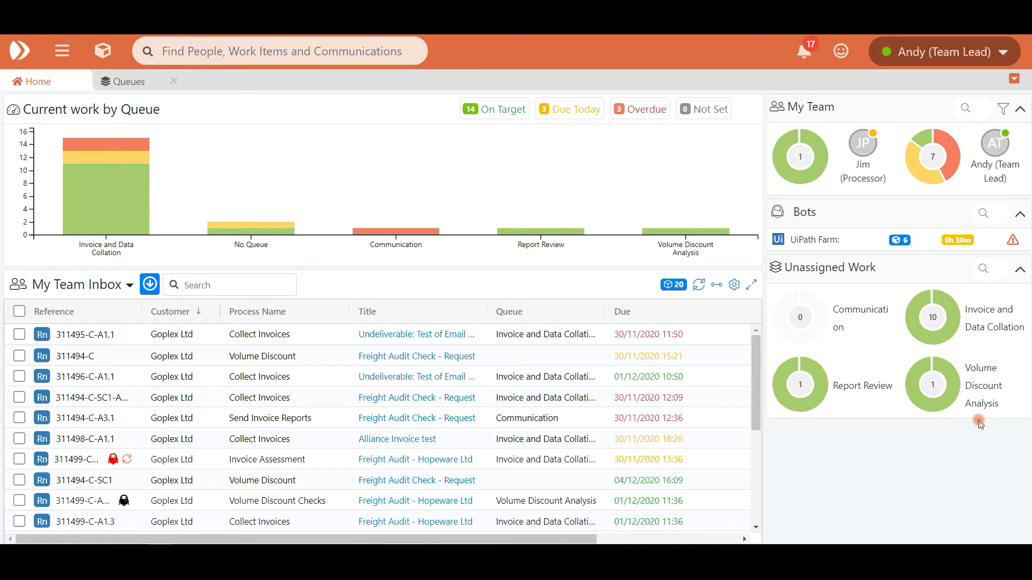
# Step: Open the UiPath Farm's lined-up work and reassign one Freight Audit - Hopeware Ltd Invoice Assessment item to the team lead
pyautogui.click(814, 240)
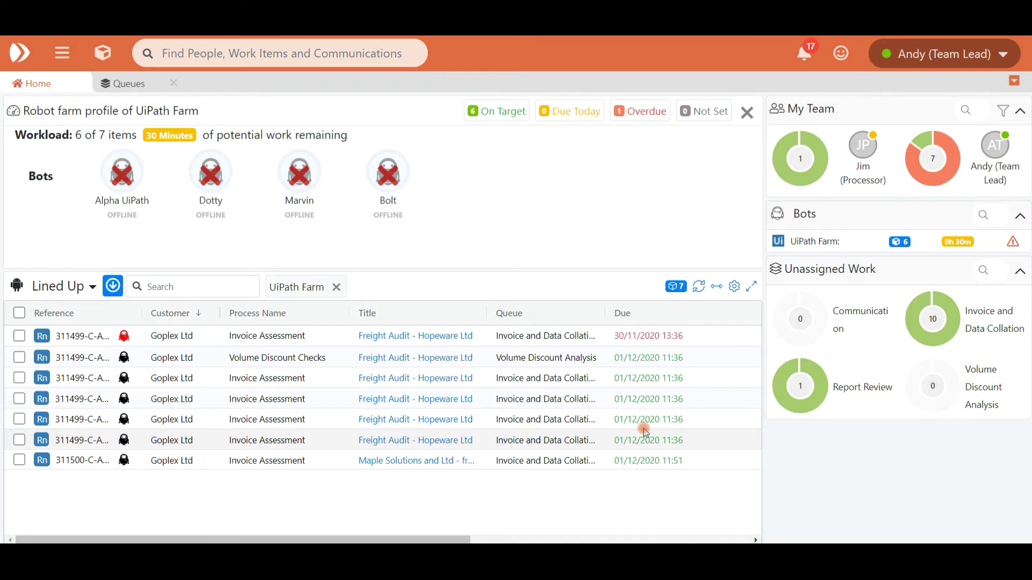
pyautogui.click(19, 421)
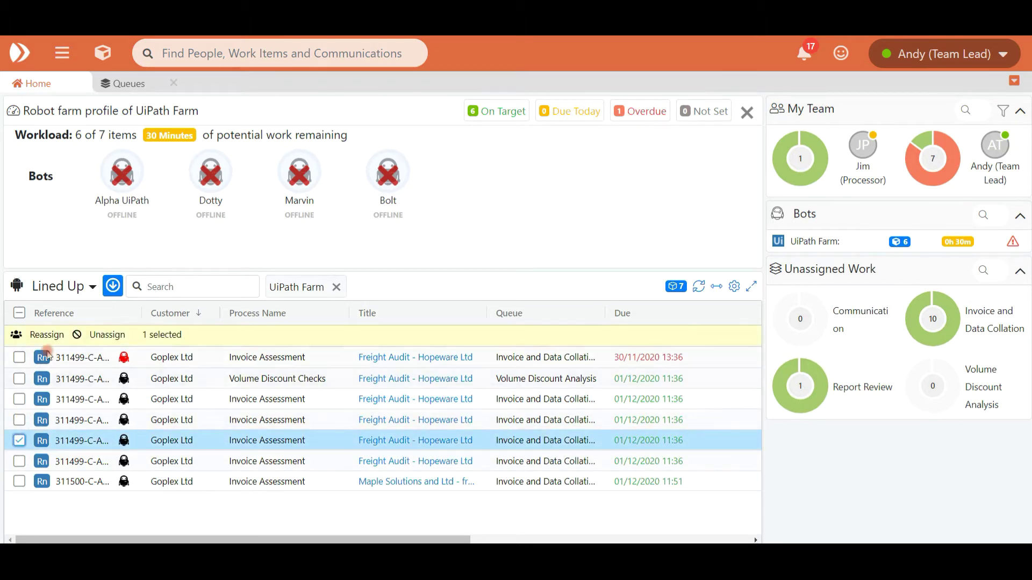
pyautogui.click(43, 335)
pyautogui.click(70, 336)
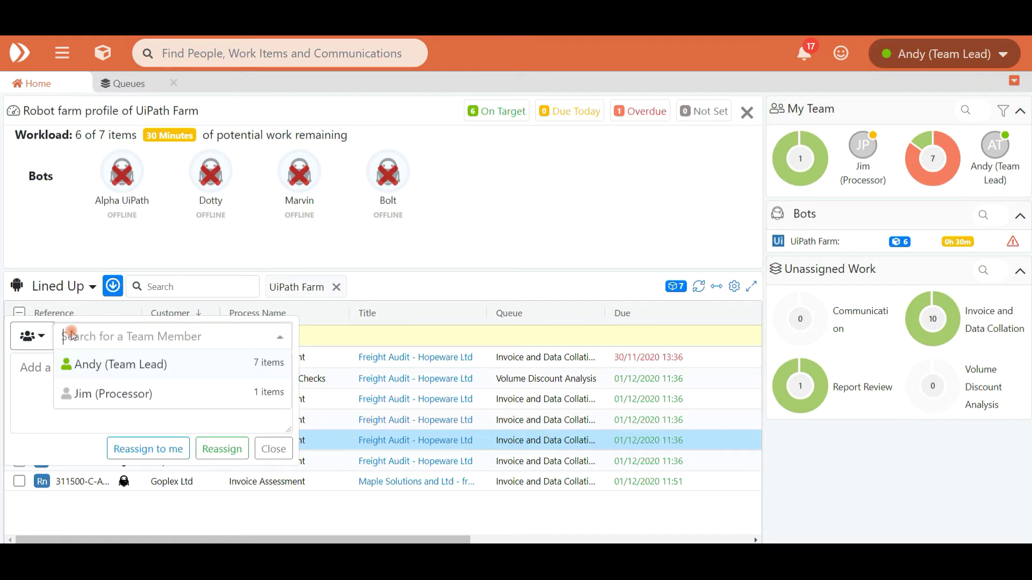
pyautogui.click(68, 365)
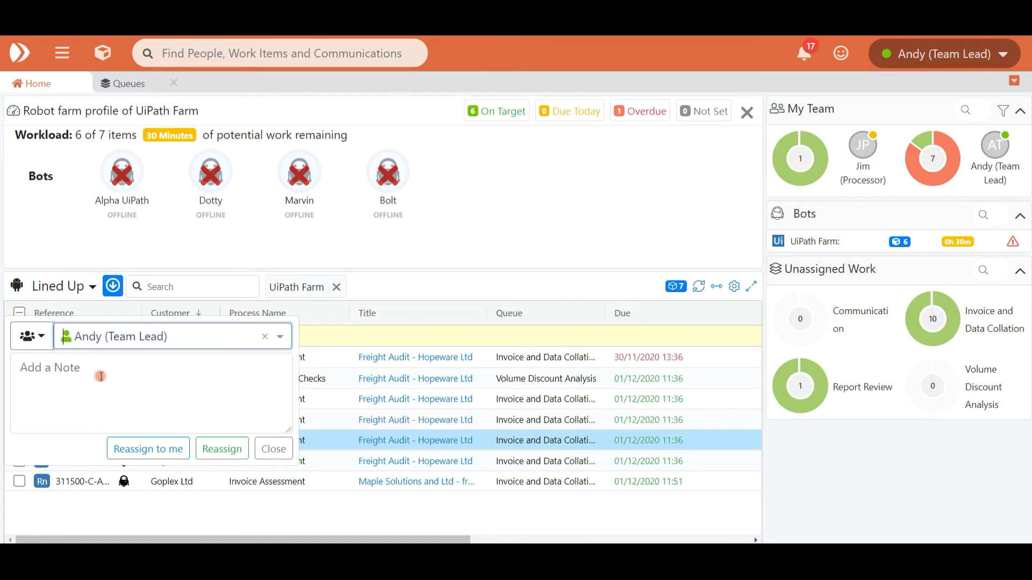
pyautogui.click(202, 450)
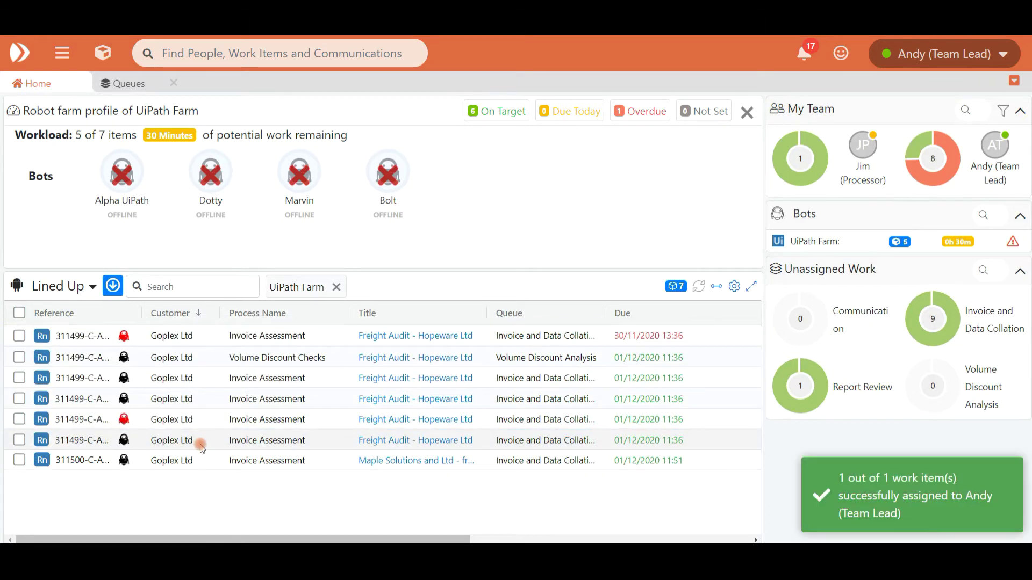
# Step: Examine the UiPath Farm's workload and bot statuses, and return to the overview of current work by queue
pyautogui.moveTo(76, 134); pyautogui.dragTo(137, 134)
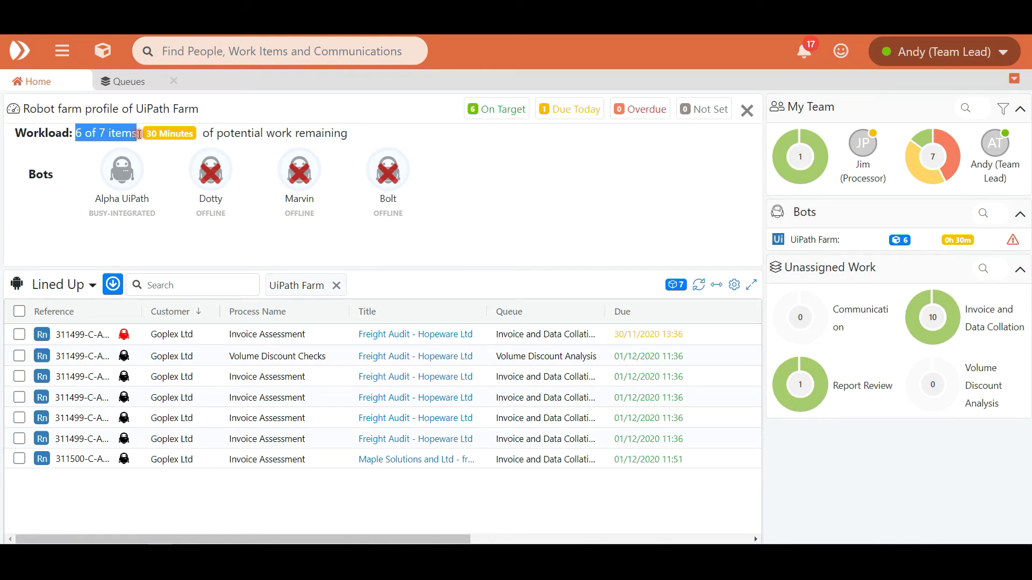
pyautogui.moveTo(149, 152)
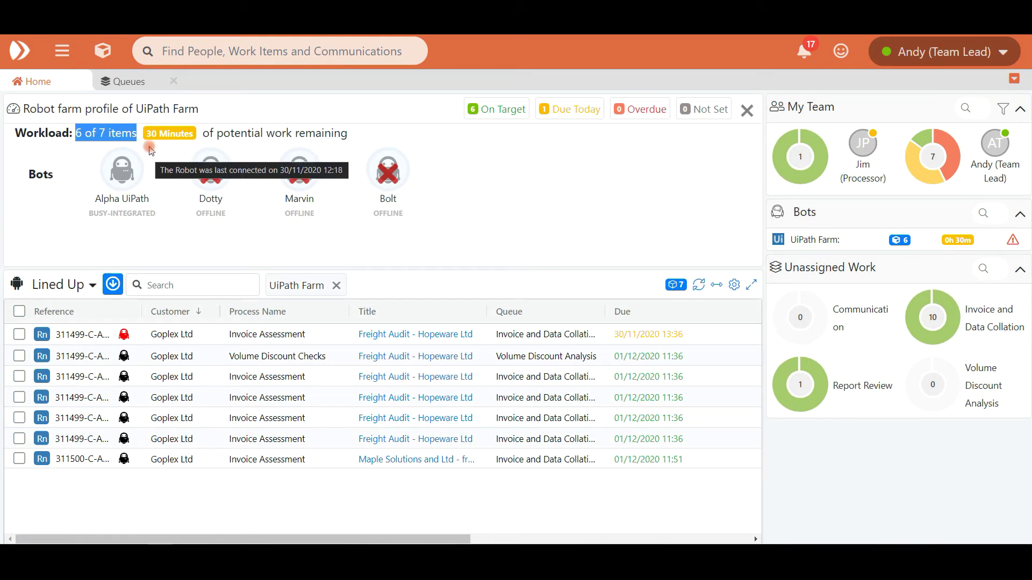
pyautogui.click(530, 177)
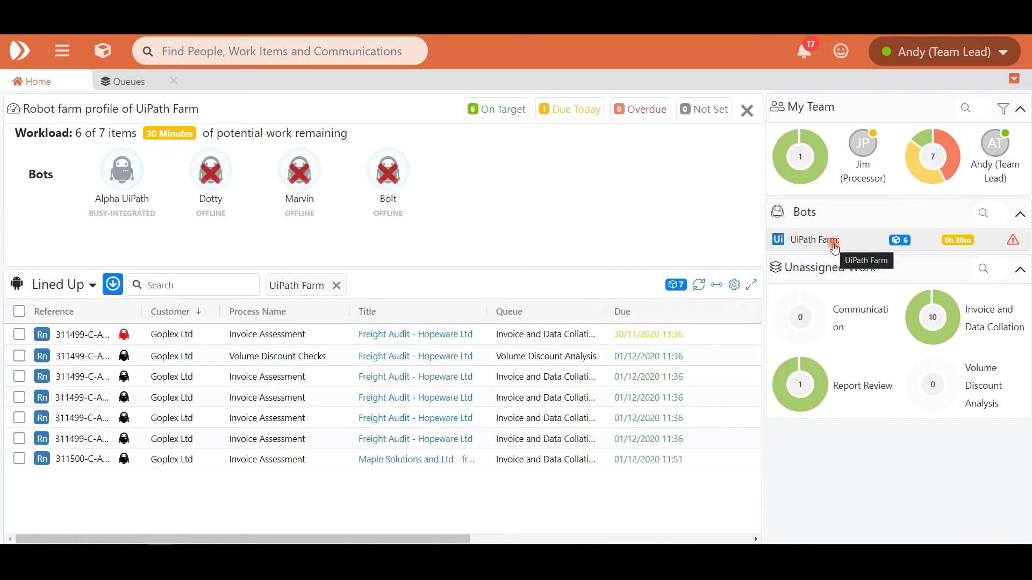
pyautogui.click(834, 246)
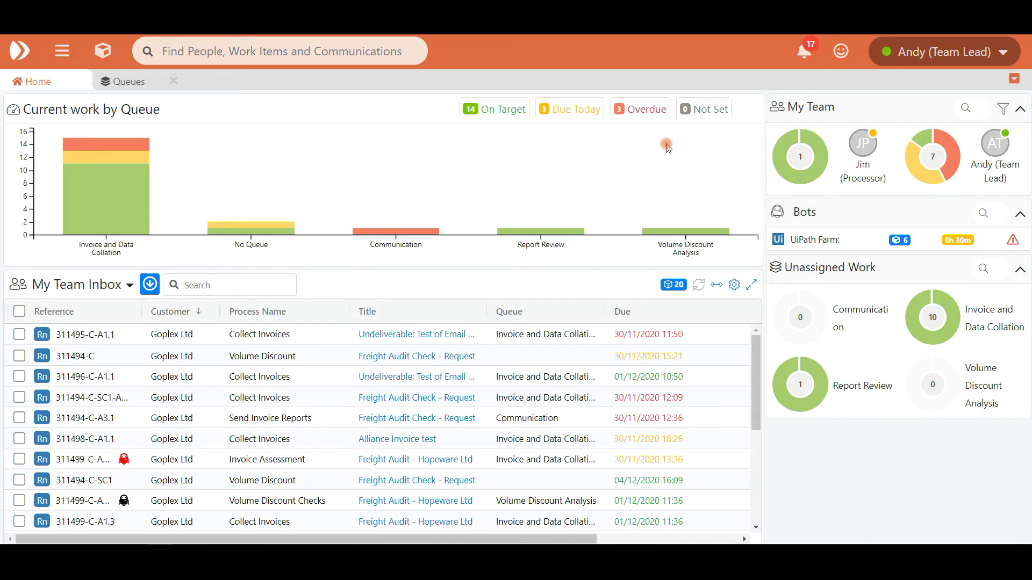
pyautogui.click(488, 123)
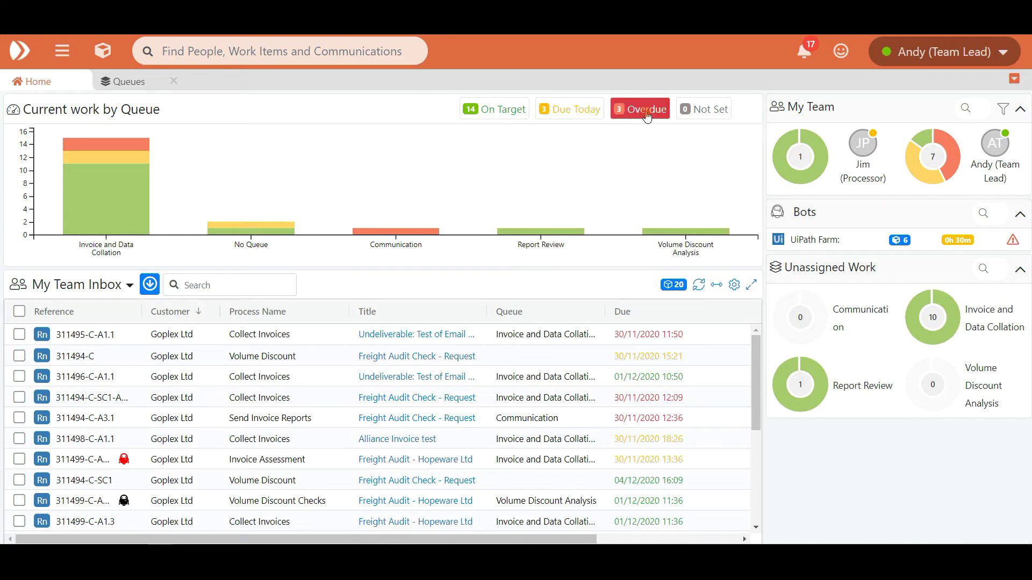
pyautogui.click(699, 185)
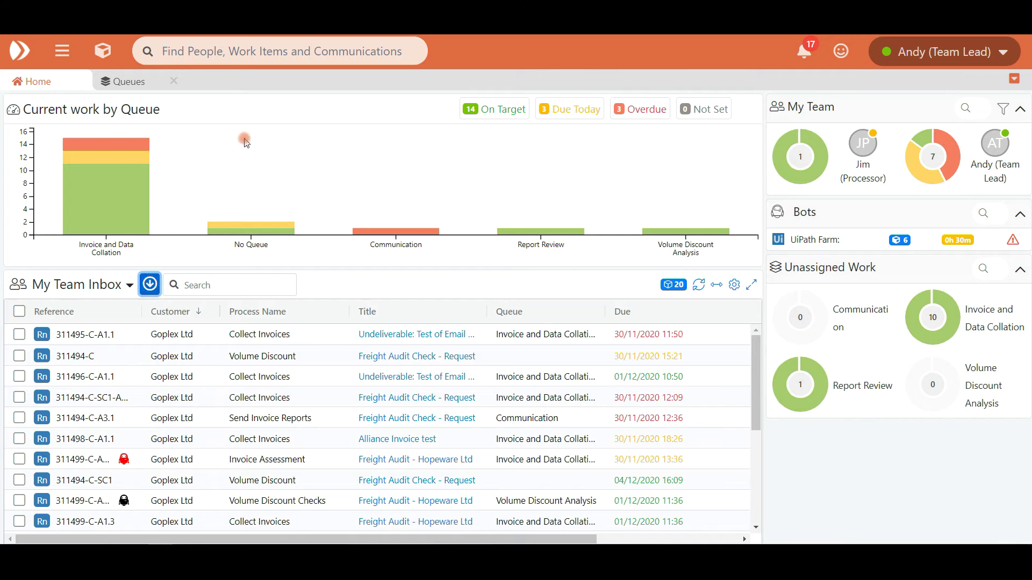
# Step: Open the Goplex Ltd Volume Discount case titled Freight Audit Check - Request and its Collect Invoices action
pyautogui.click(386, 357)
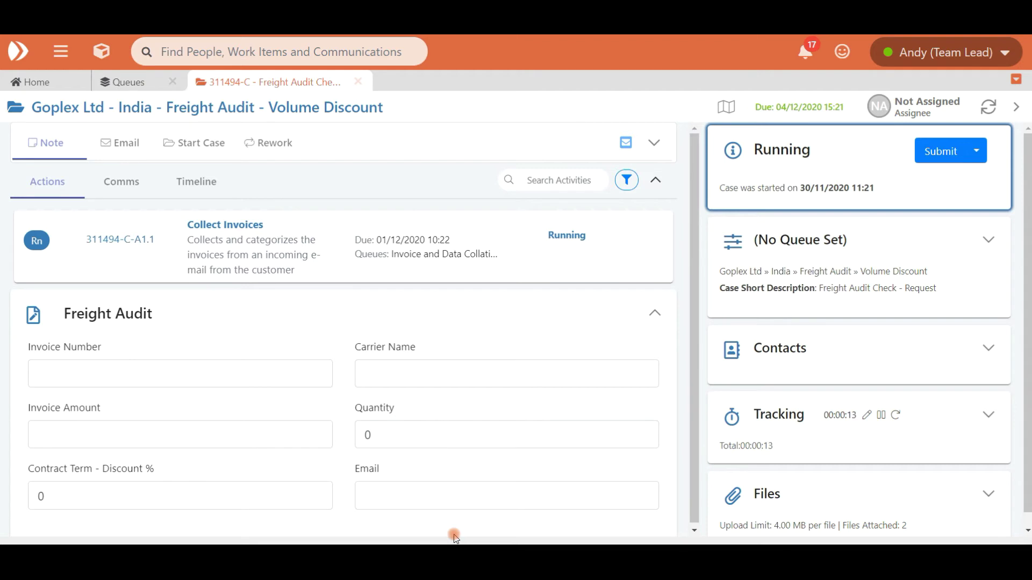
pyautogui.moveTo(32, 107); pyautogui.dragTo(409, 118)
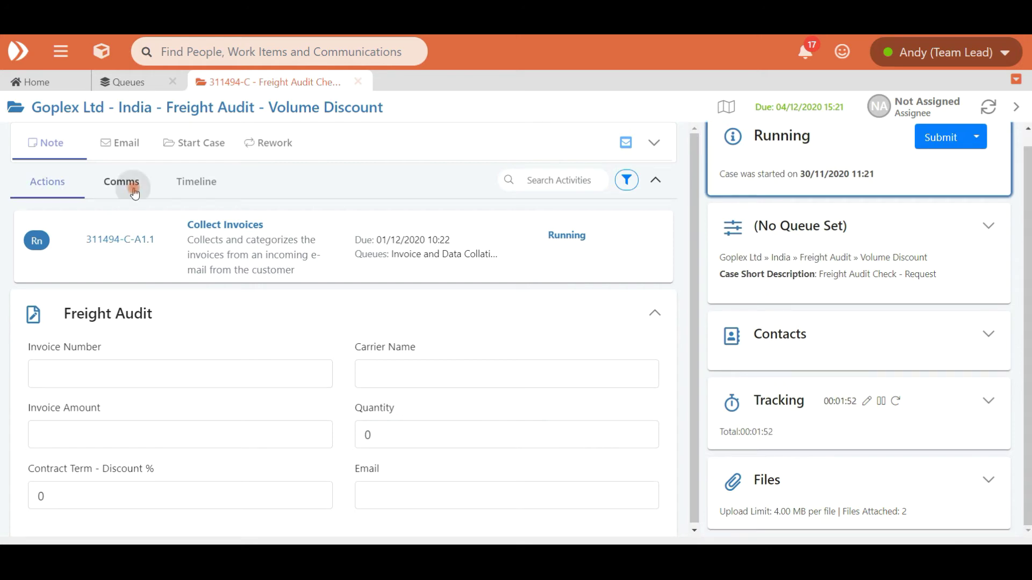
pyautogui.click(132, 186)
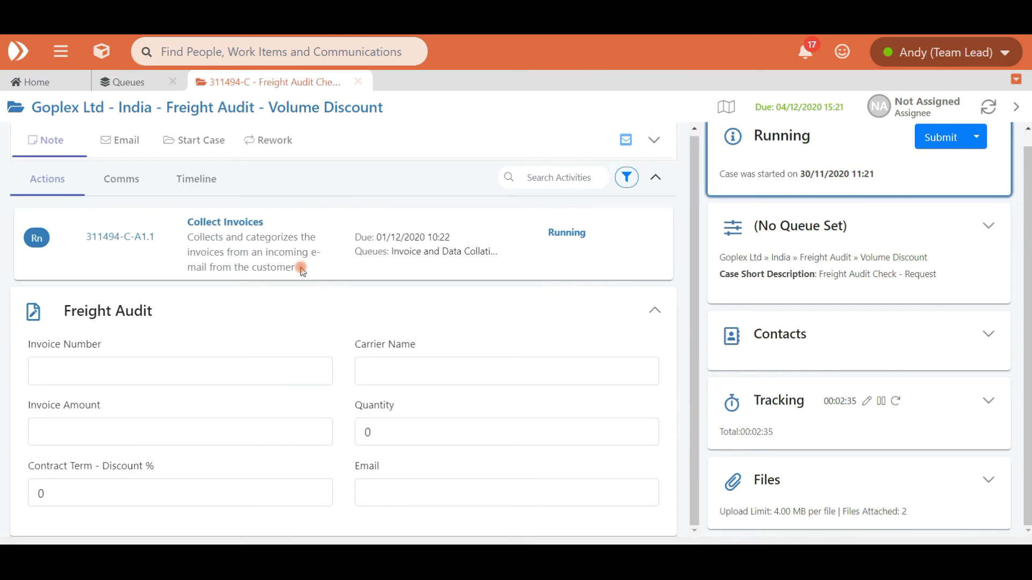
pyautogui.click(244, 224)
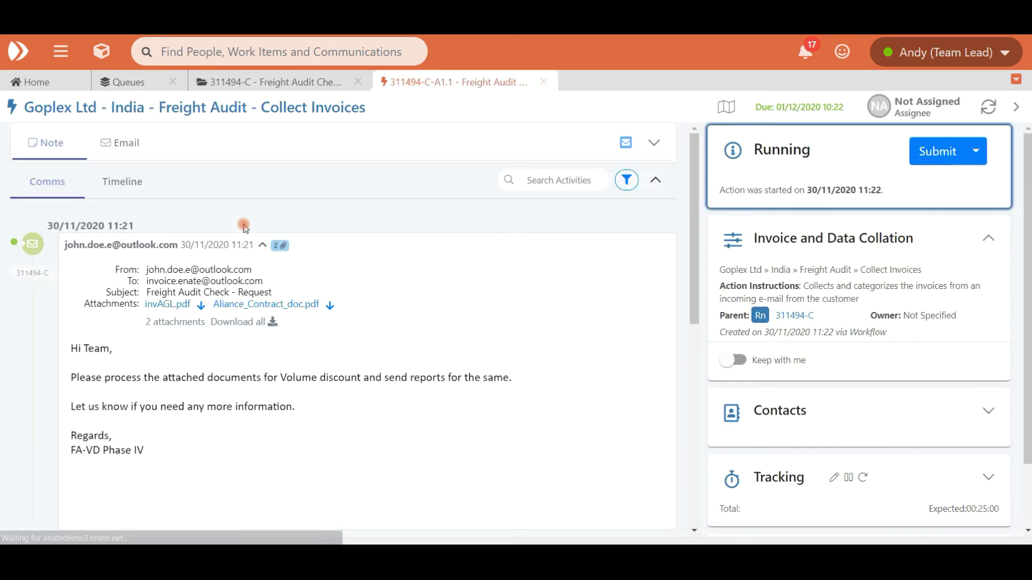
# Step: Answer Yes to all three checks of the Collect Invoices action and submit it
pyautogui.scroll(-1, 242, 224)
pyautogui.scroll(-5, 244, 224)
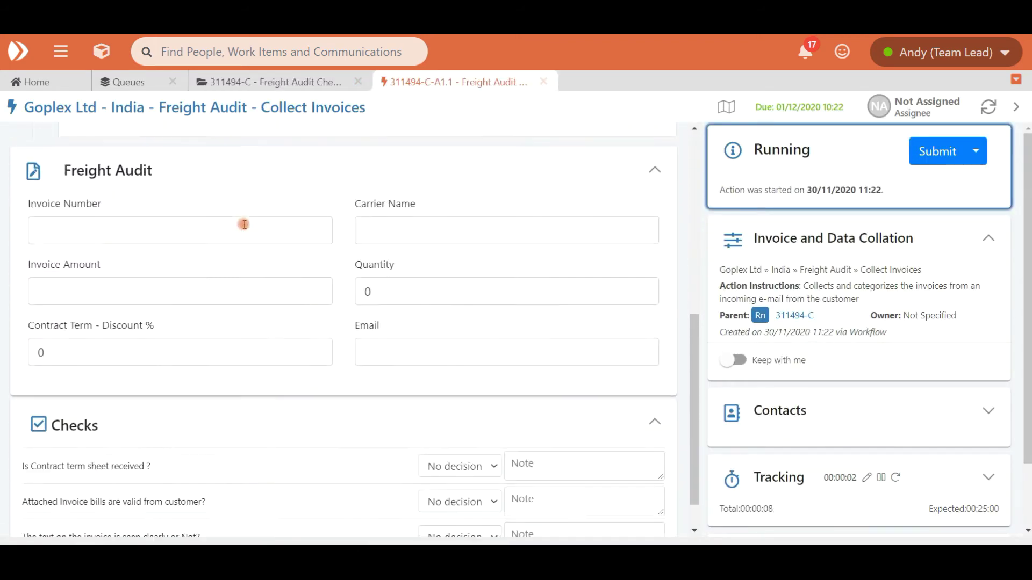
pyautogui.scroll(-1, 244, 224)
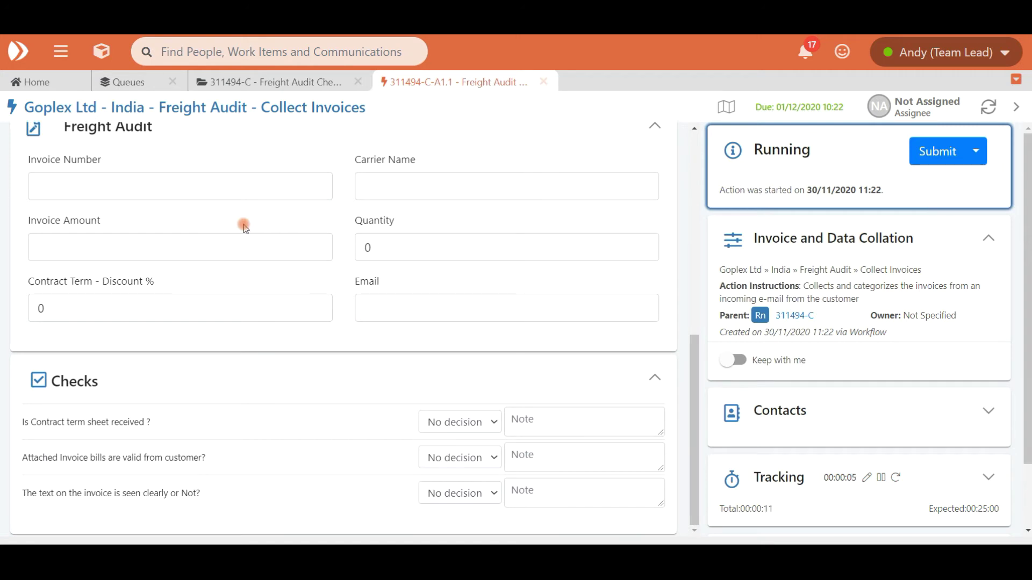
pyautogui.scroll(-3, 780, 359)
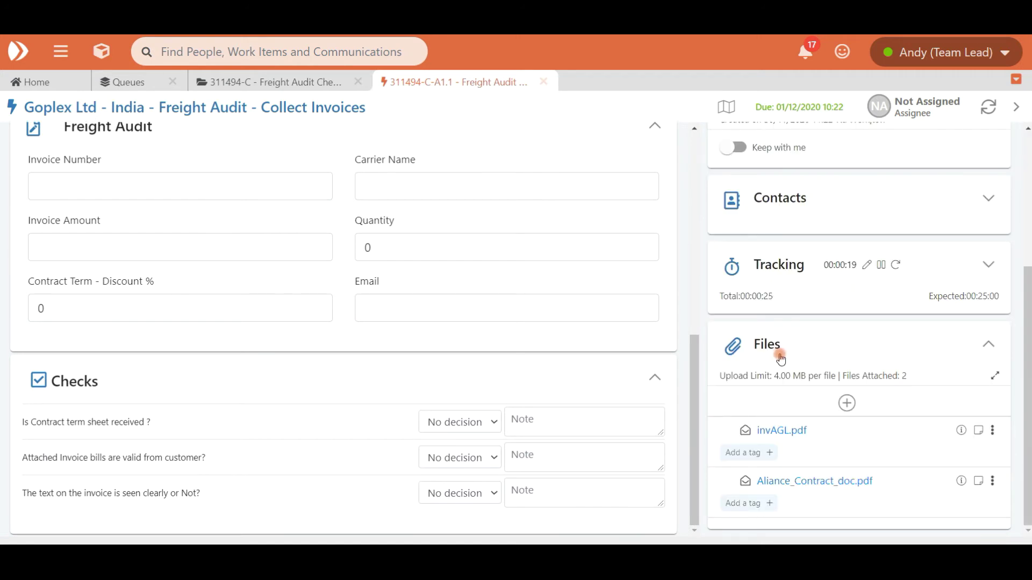
pyautogui.click(451, 421)
pyautogui.click(449, 486)
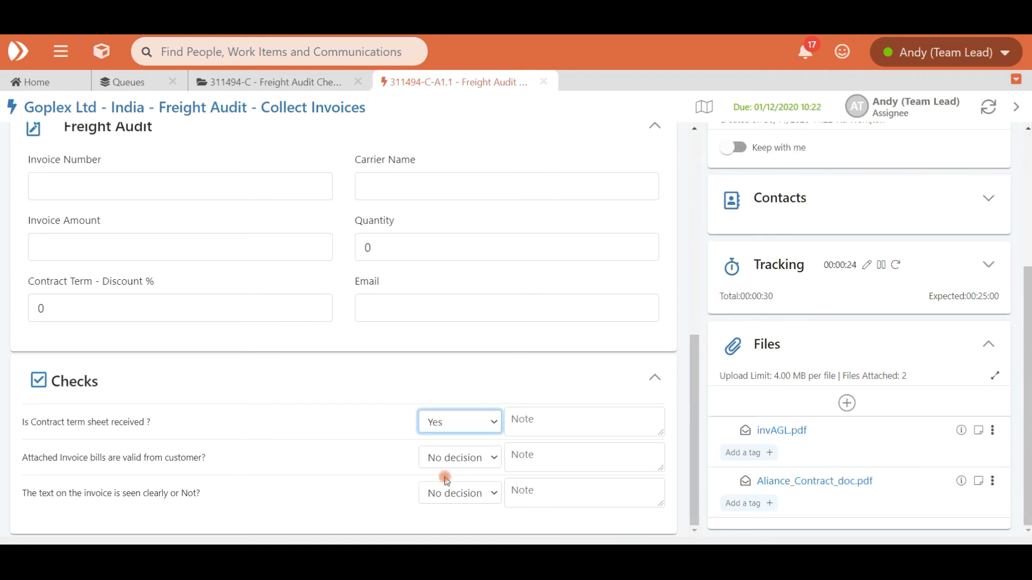
pyautogui.press('Tab')
pyautogui.press('Down')
pyautogui.press('Down')
pyautogui.press('Tab')
pyautogui.press('Down')
pyautogui.press('Down')
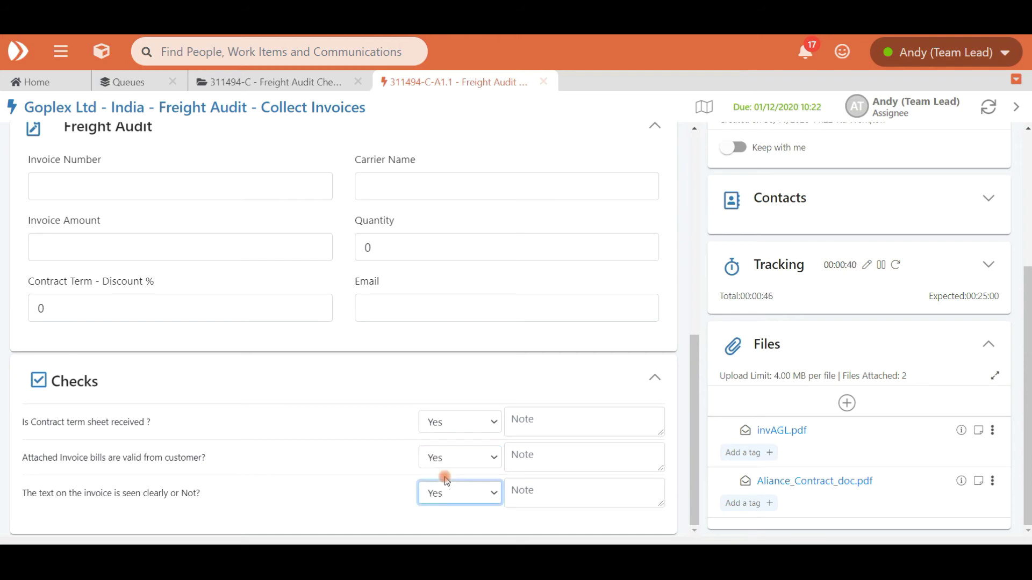
pyautogui.scroll(4, 860, 269)
pyautogui.click(941, 151)
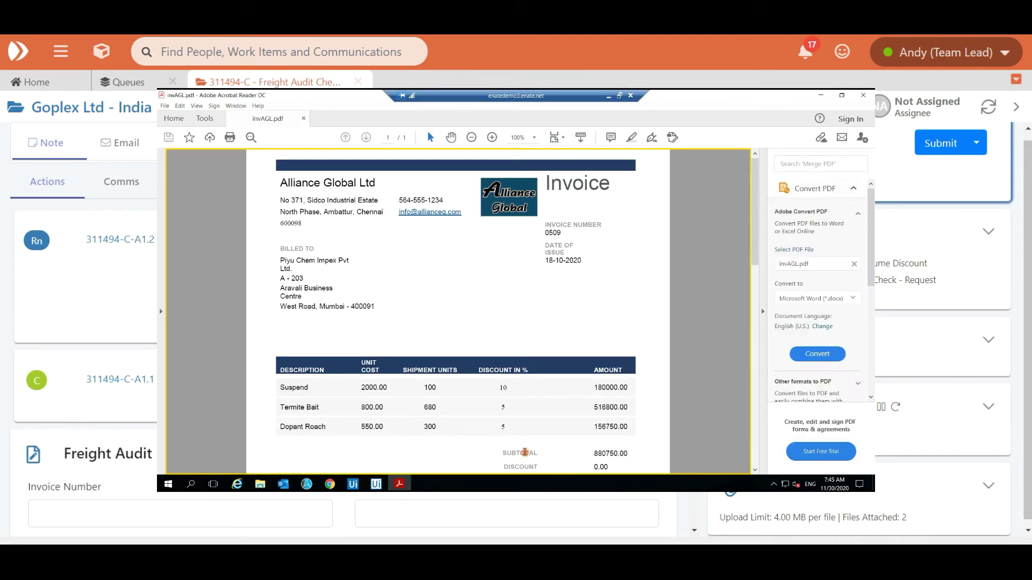
# Step: Look through the invoice invAGL.pdf on the bot's remote desktop and refresh the Volume Discount case
pyautogui.scroll(-5, 525, 455)
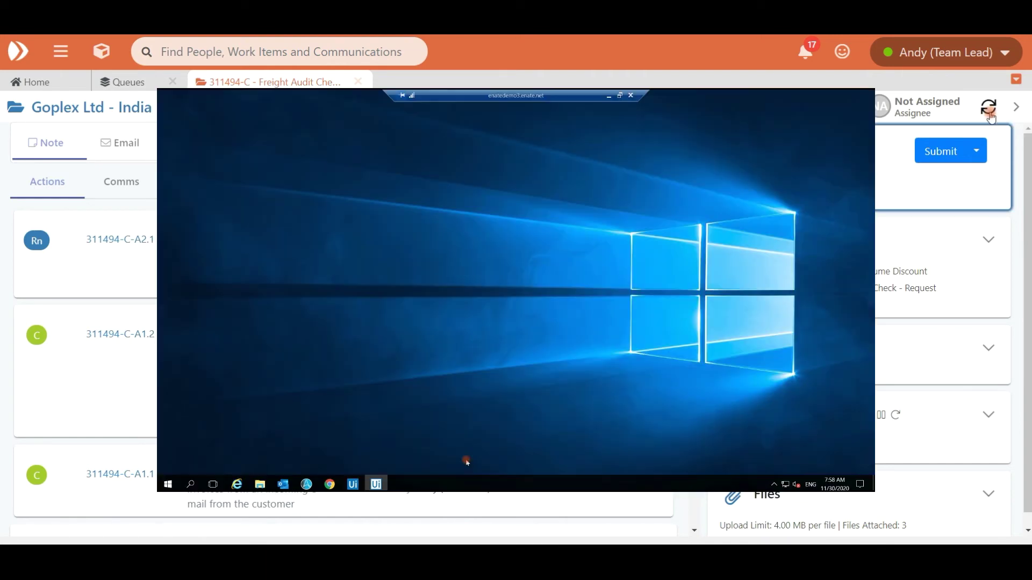
pyautogui.click(988, 107)
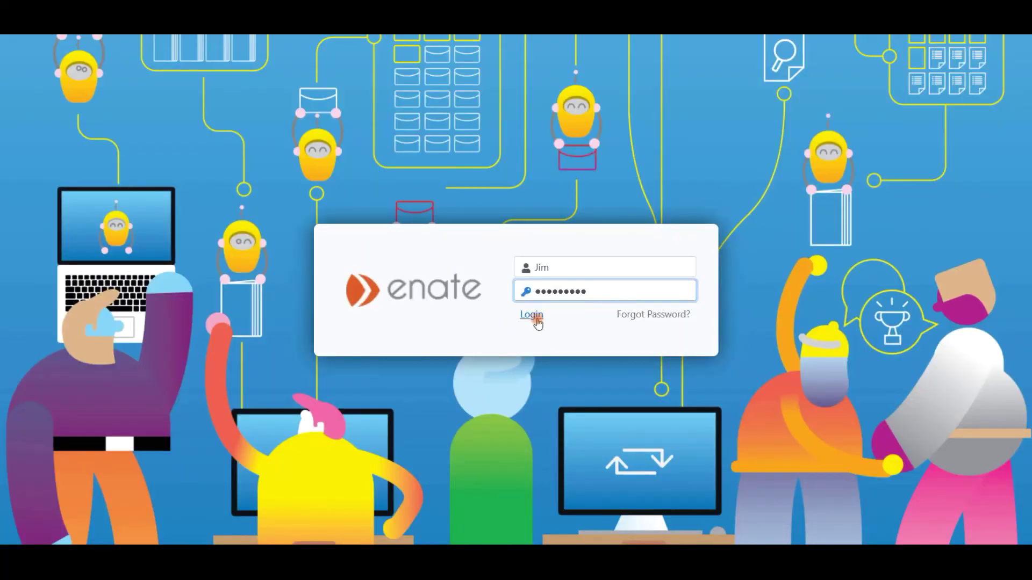
# Step: Log in with the processor's account and submit the Discount Review action with both checks answered Yes
pyautogui.click(535, 319)
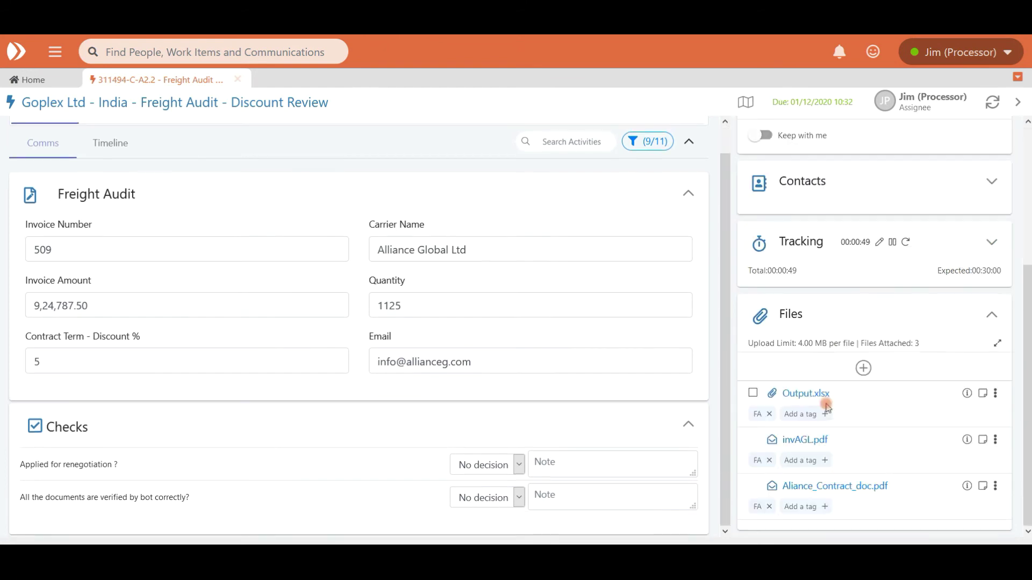
pyautogui.click(504, 468)
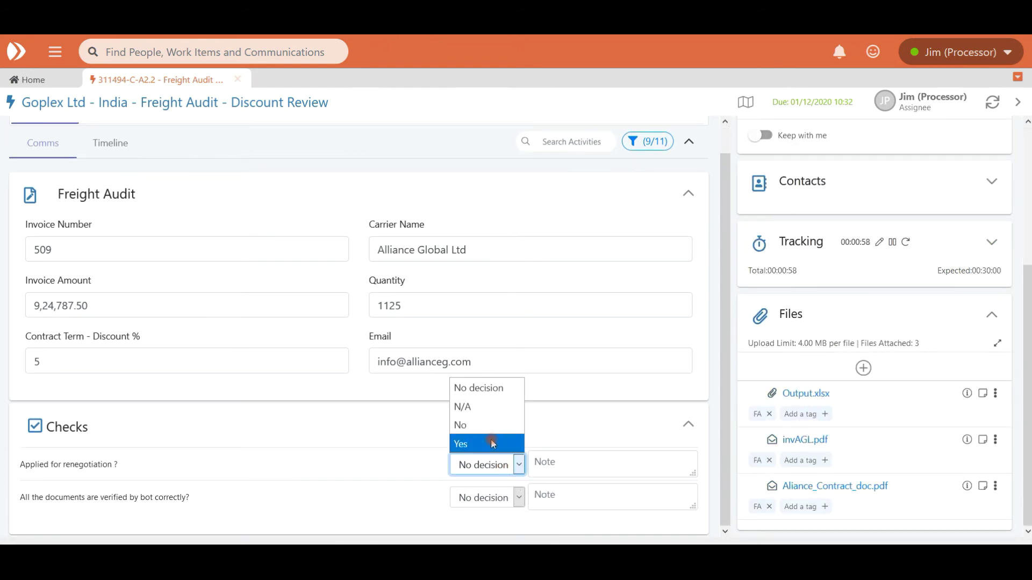
pyautogui.click(491, 442)
pyautogui.click(483, 497)
pyautogui.click(491, 476)
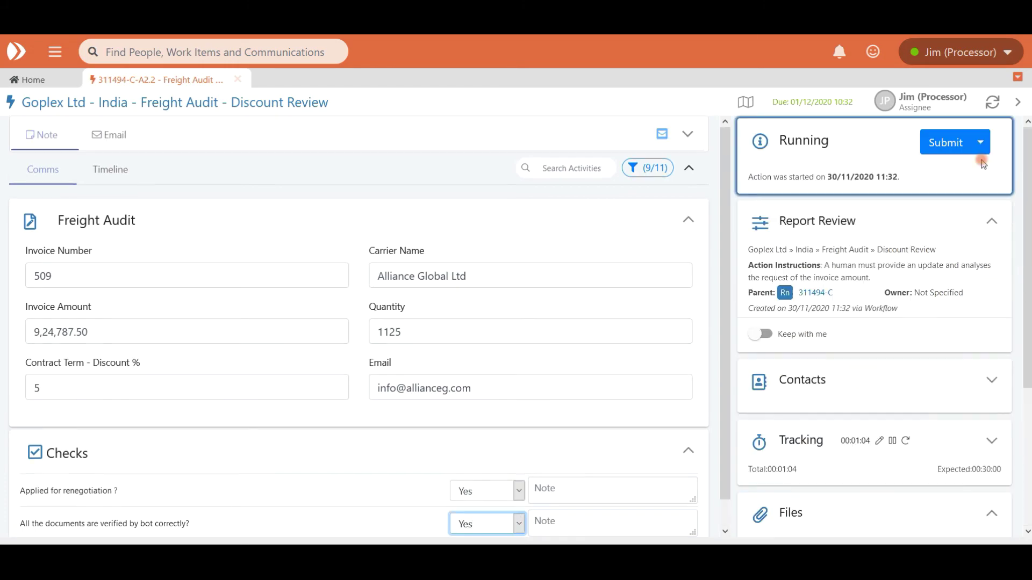
pyautogui.click(981, 160)
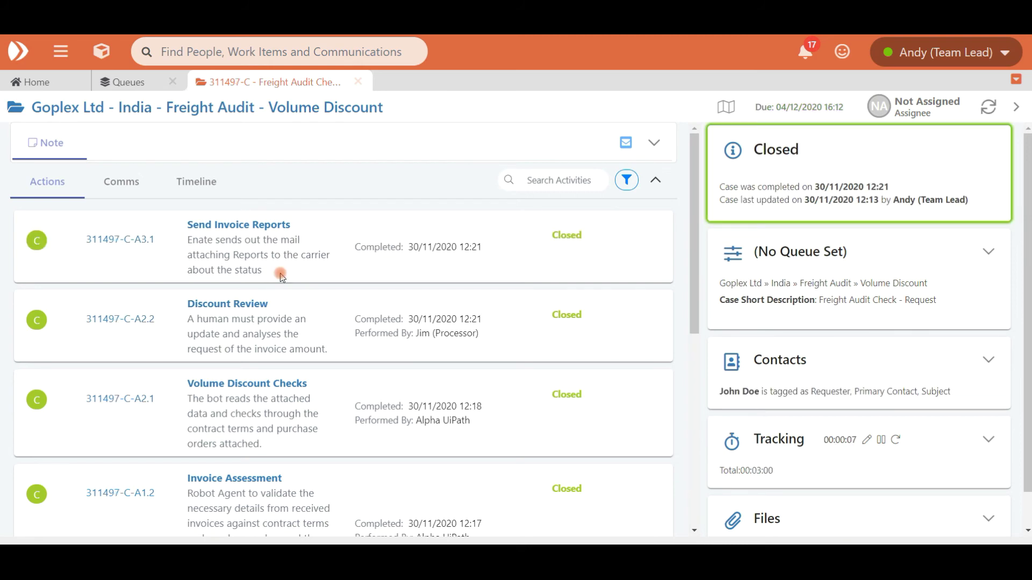
# Step: Read the outgoing email of the closed case's Send Invoice Reports action and review the case's list of actions
pyautogui.click(258, 225)
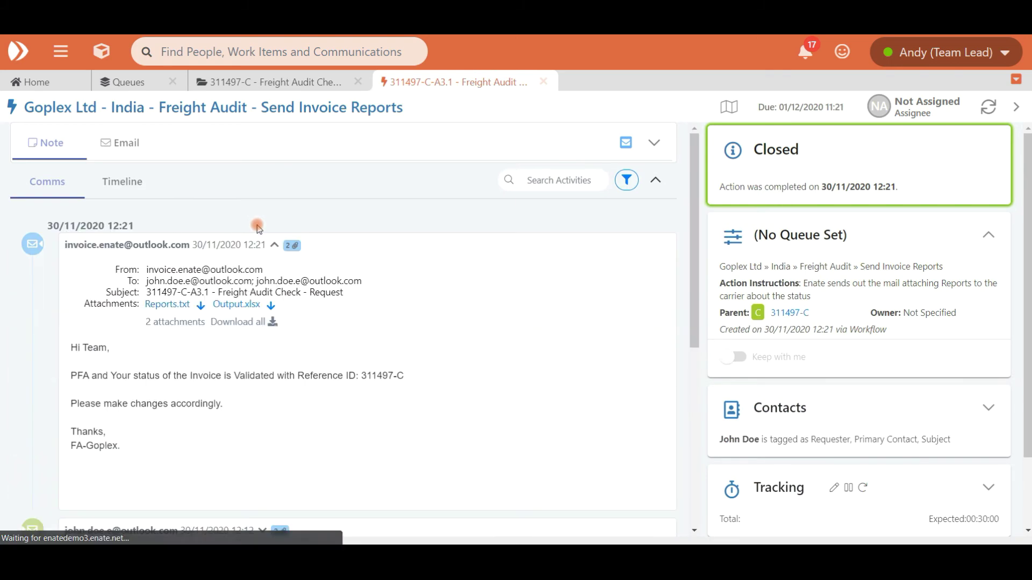
pyautogui.scroll(-3, 258, 225)
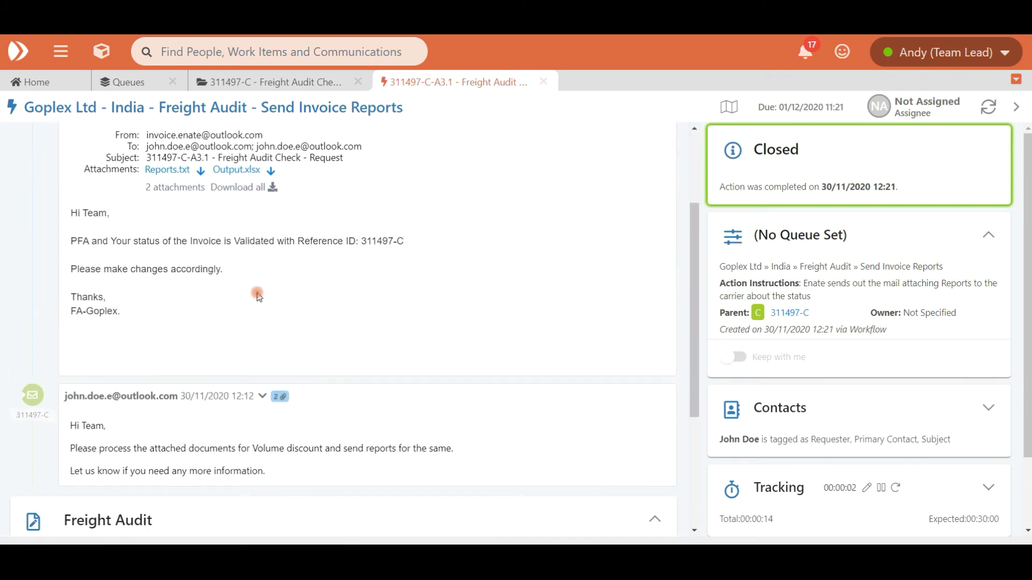
pyautogui.scroll(3, 257, 296)
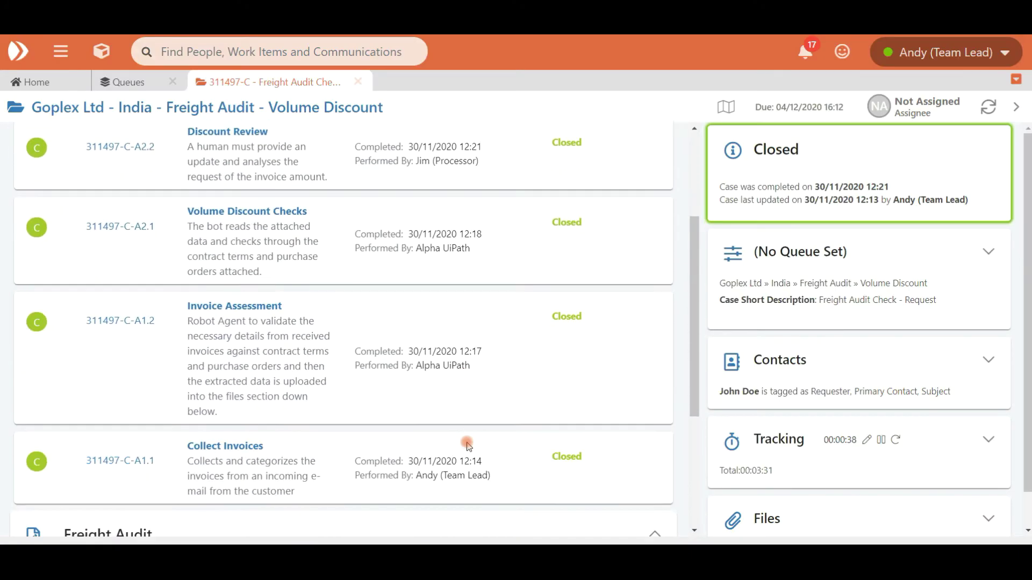
pyautogui.scroll(-2, 463, 443)
pyautogui.scroll(5, 463, 443)
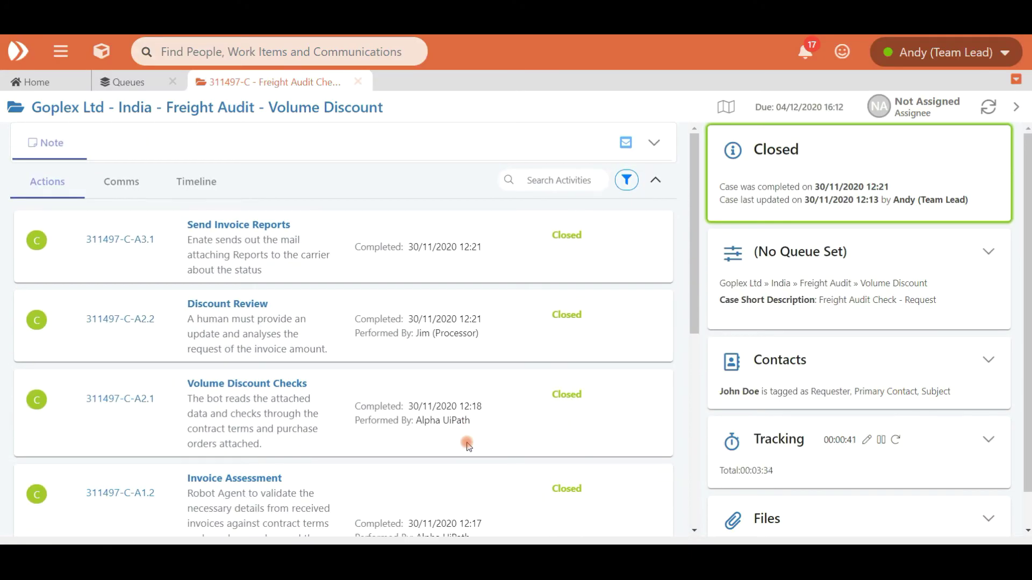
# Step: Review the closed Volume Discount case's communications and its timeline of events
pyautogui.click(125, 185)
pyautogui.scroll(-3, 551, 293)
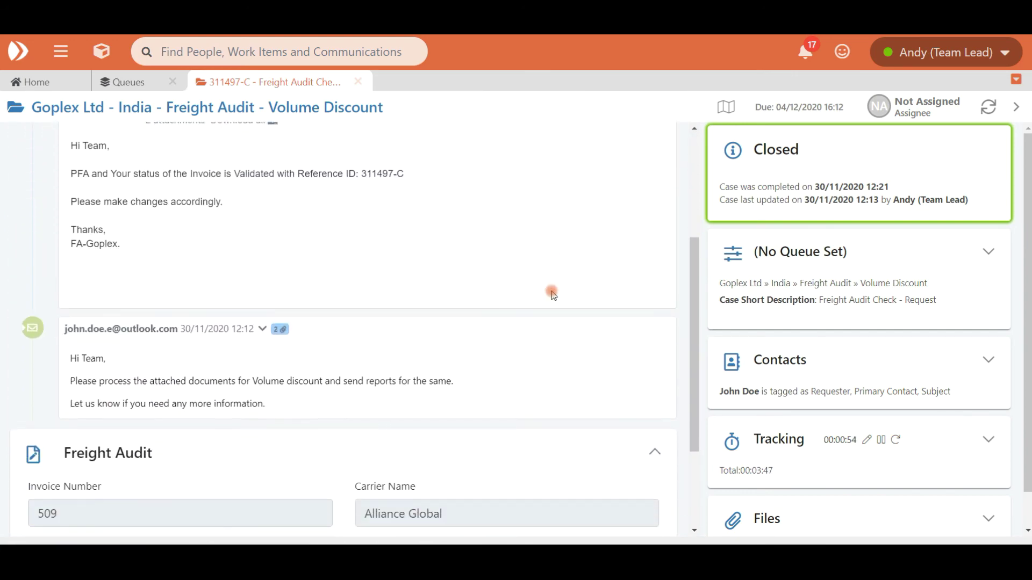
pyautogui.scroll(3, 552, 294)
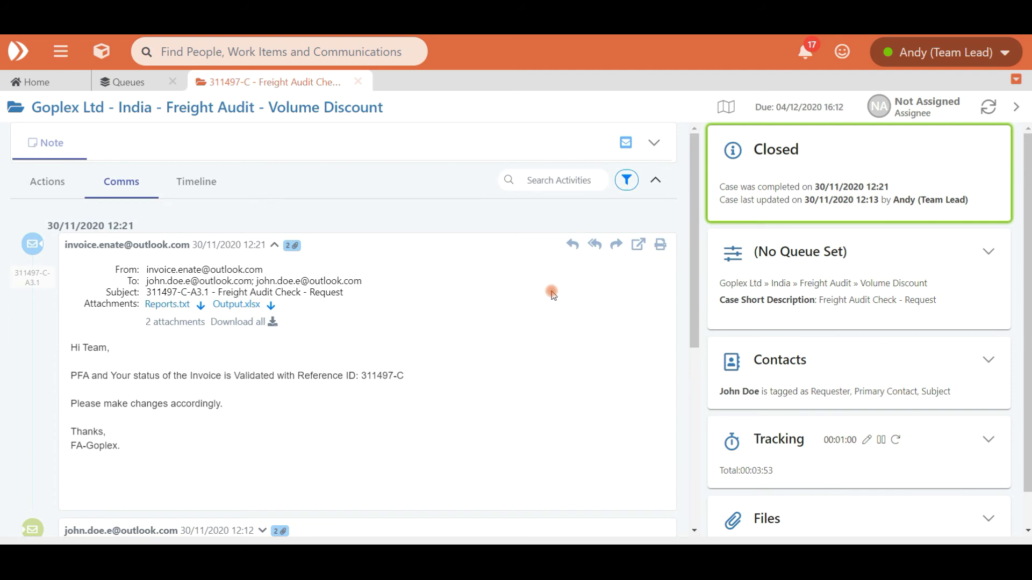
pyautogui.click(206, 189)
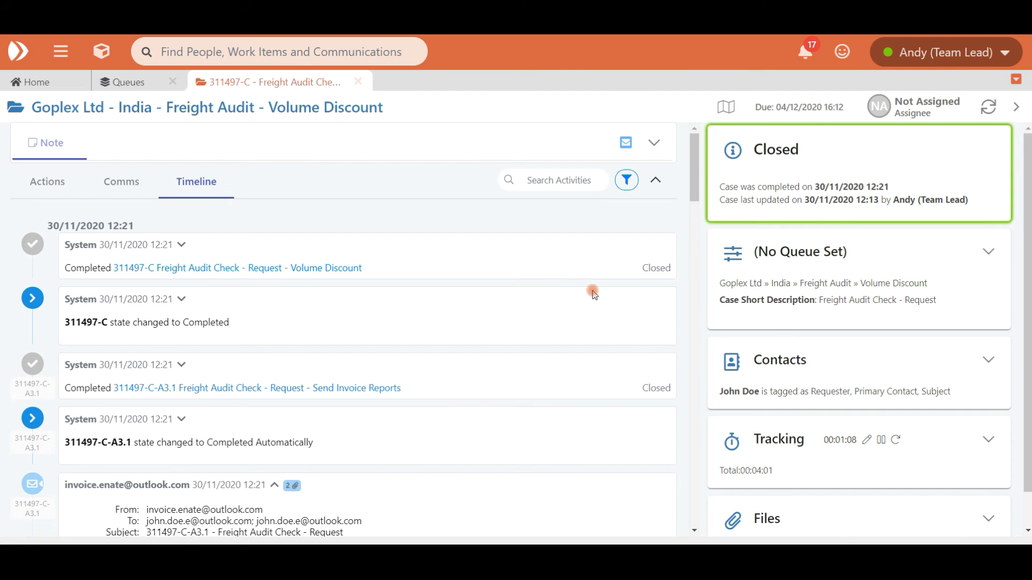
pyautogui.scroll(-6, 593, 294)
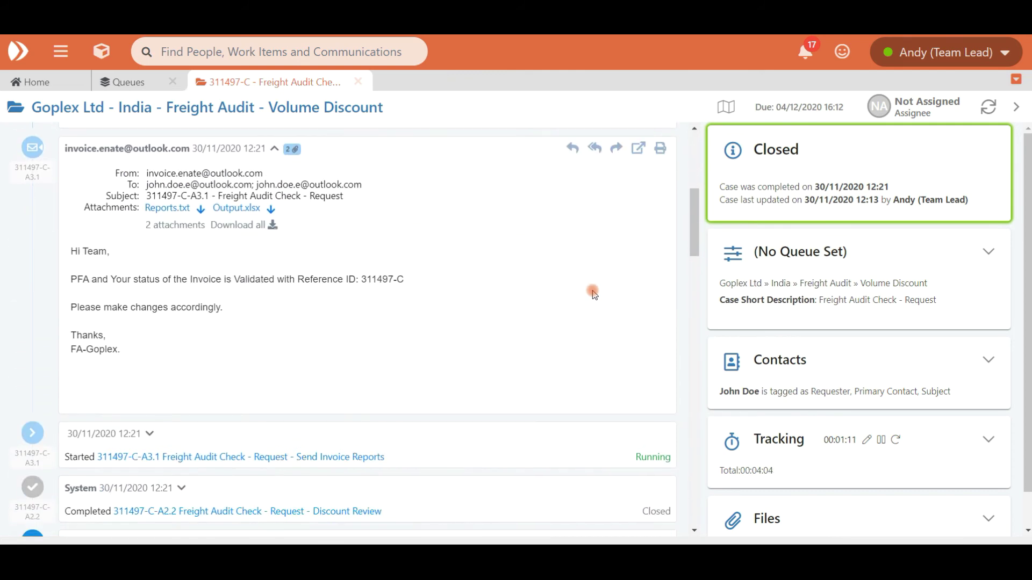
# Step: Examine the closed case's timeline entries back to the start of the Collect Invoices action, and close the case
pyautogui.scroll(-10, 593, 294)
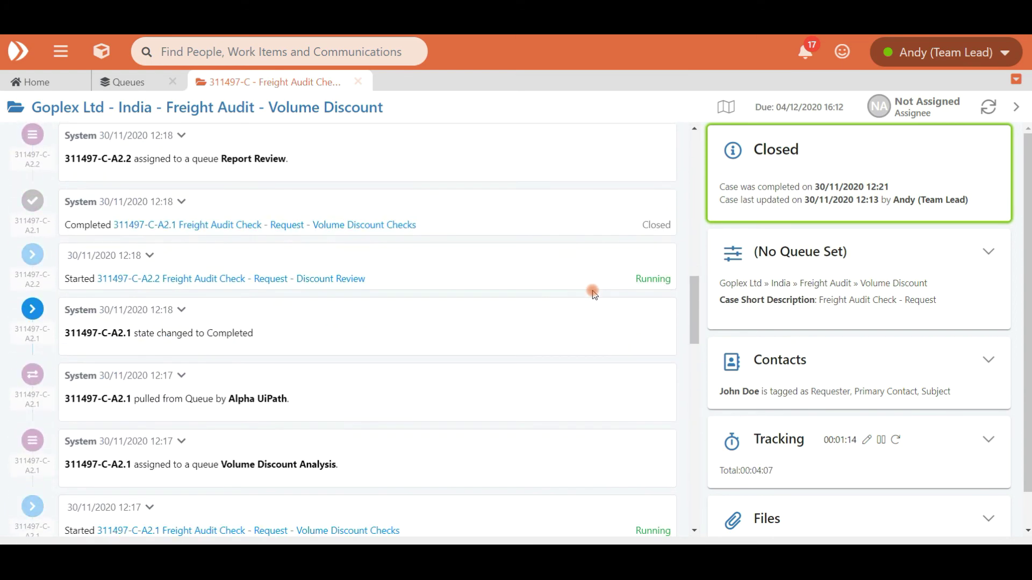
pyautogui.scroll(-10, 593, 294)
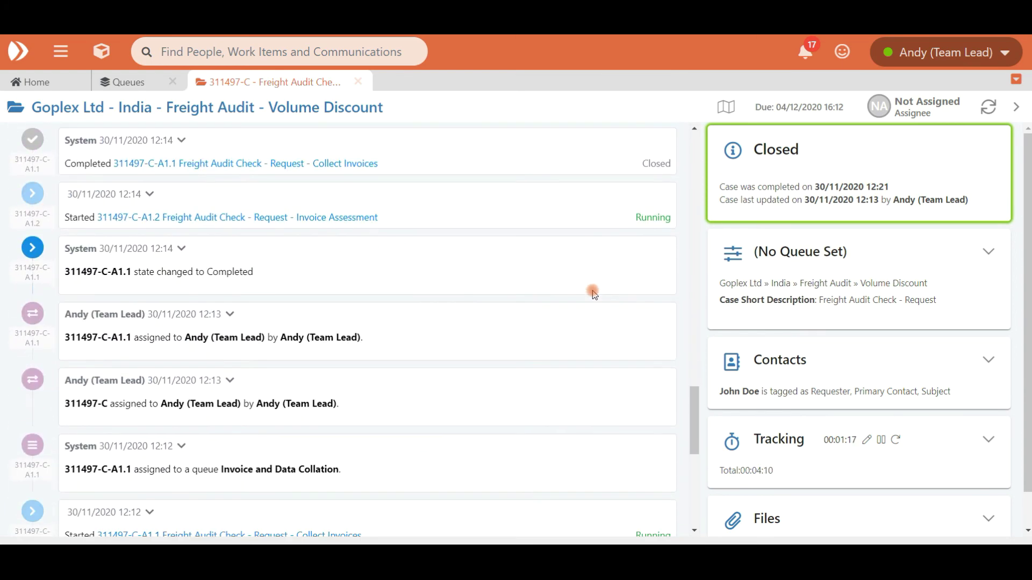
pyautogui.scroll(-10, 593, 294)
pyautogui.scroll(9, 593, 294)
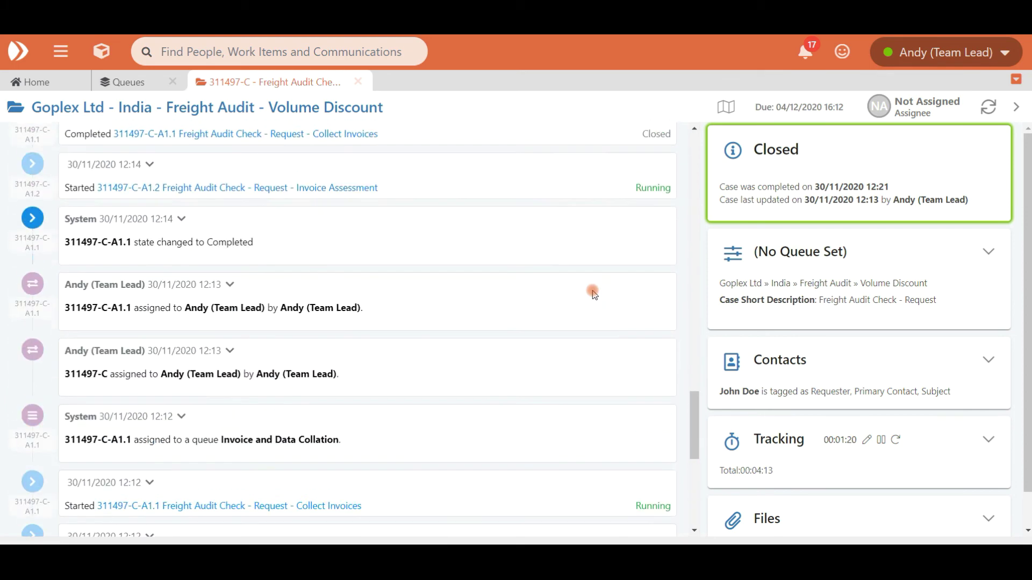
pyautogui.scroll(8, 593, 294)
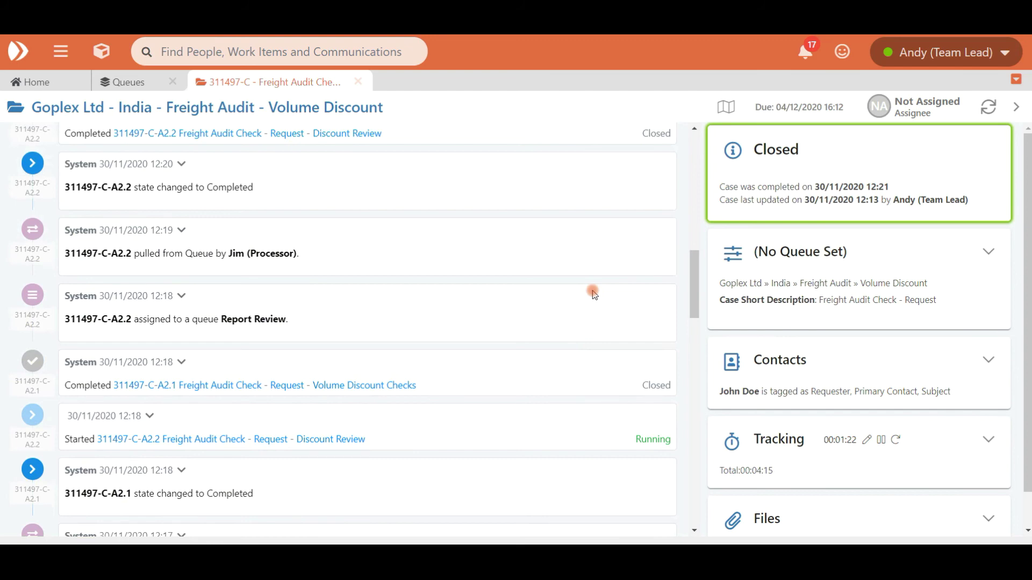
pyautogui.scroll(8, 593, 294)
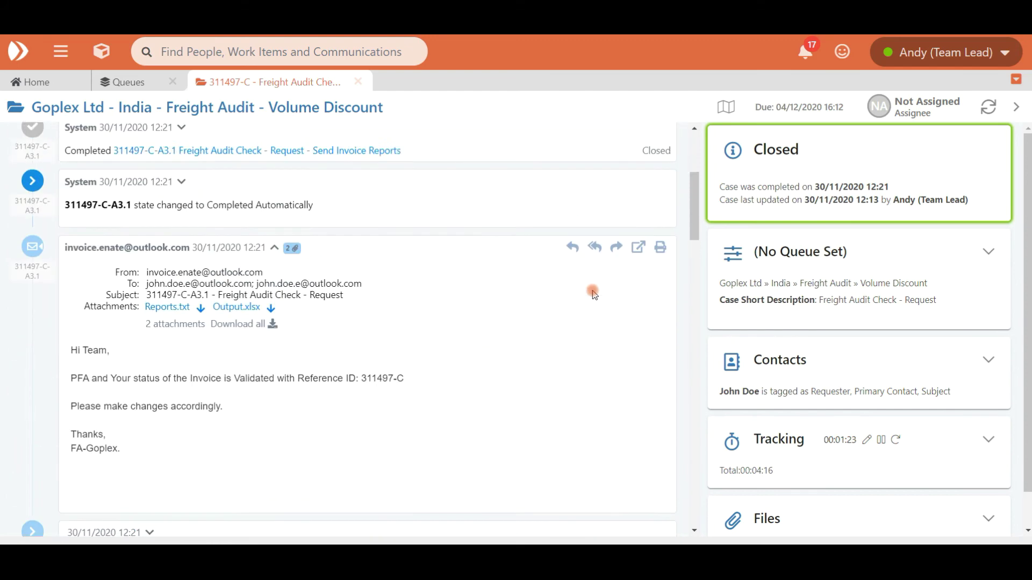
pyautogui.click(358, 82)
# Step: Add the team lead as a human member of the Report Review queue and finish editing the queues
pyautogui.click(131, 84)
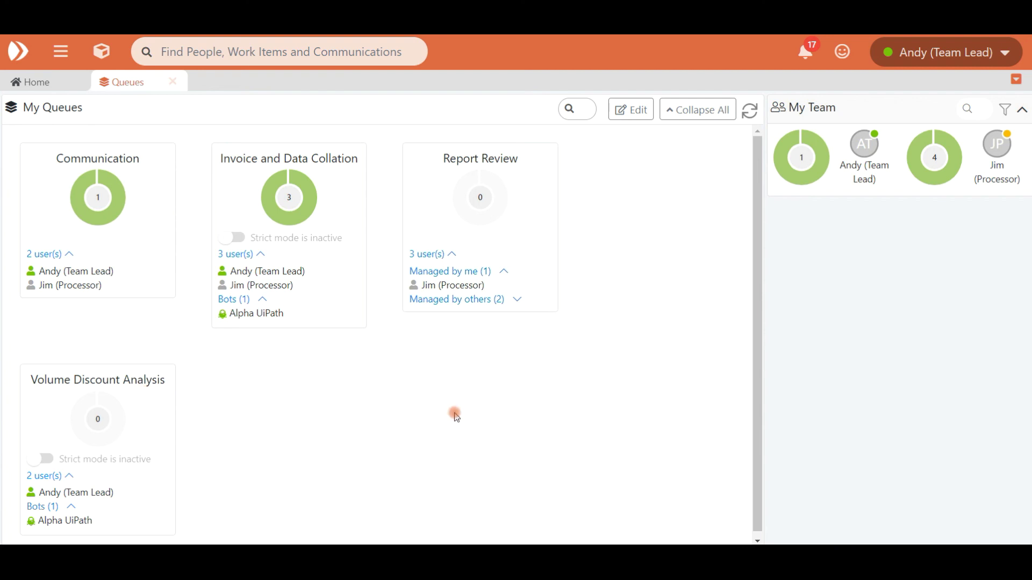
pyautogui.click(632, 113)
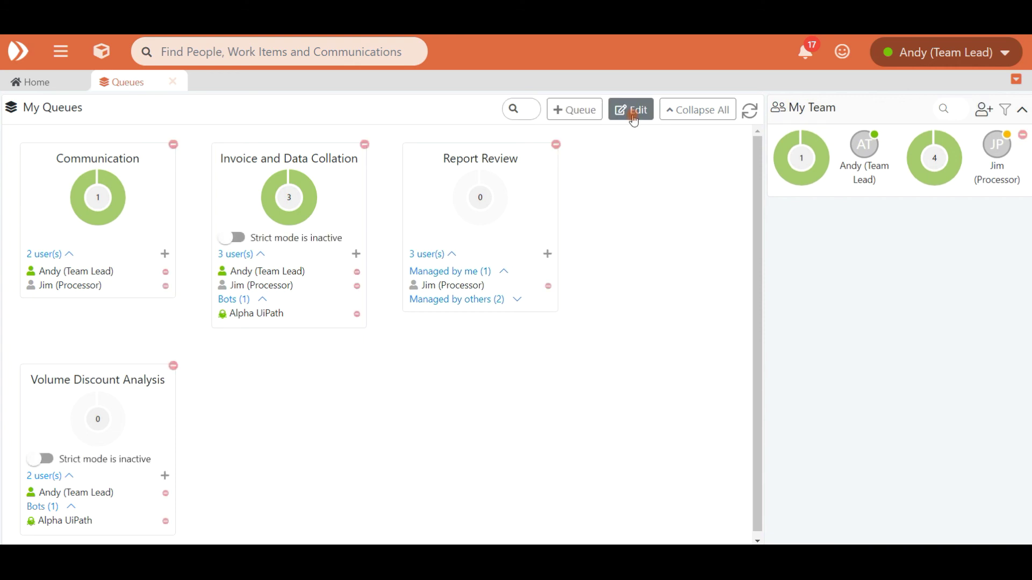
pyautogui.click(548, 256)
pyautogui.click(441, 171)
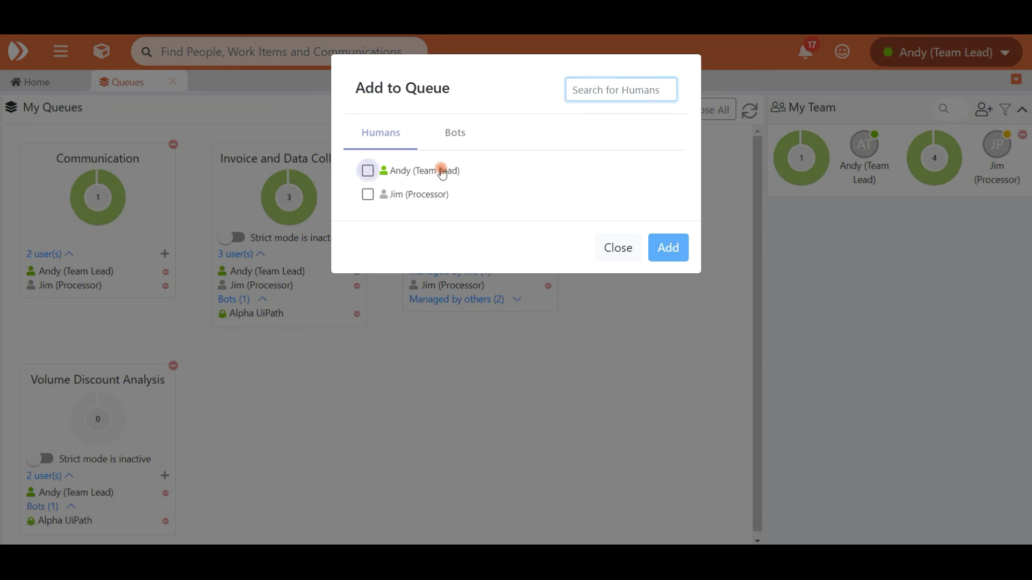
pyautogui.click(666, 249)
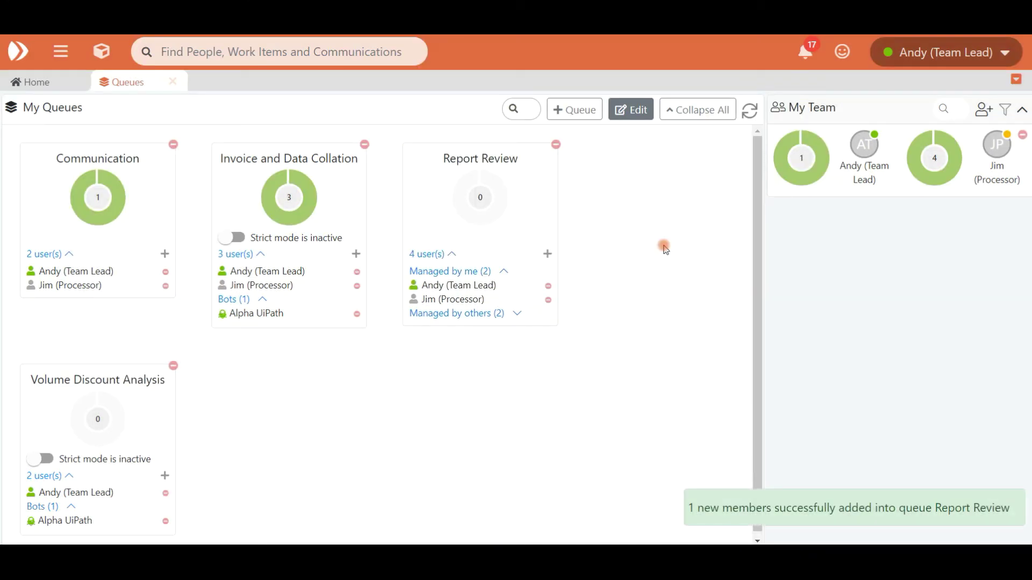
pyautogui.click(624, 111)
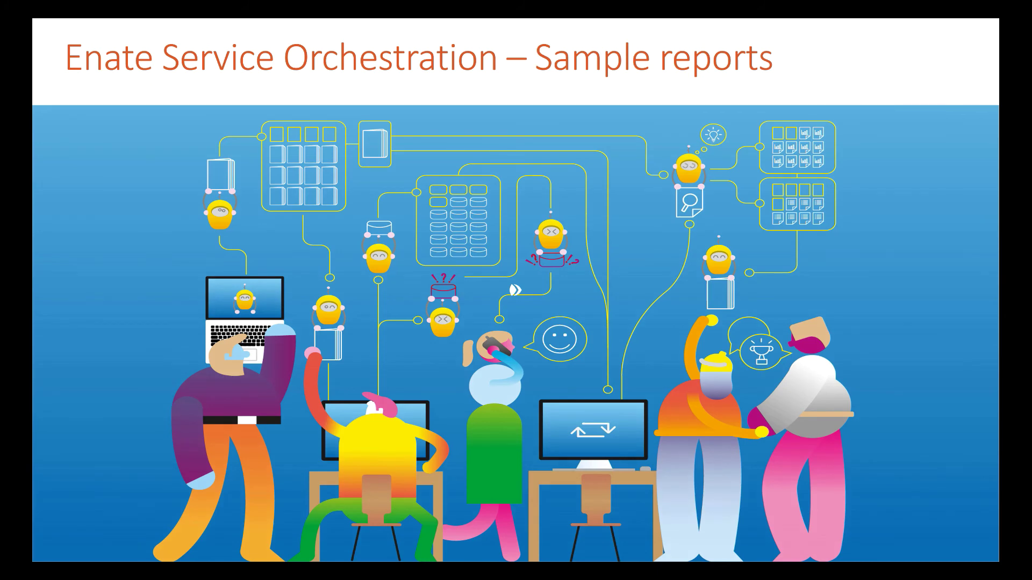
pyautogui.press('Right')
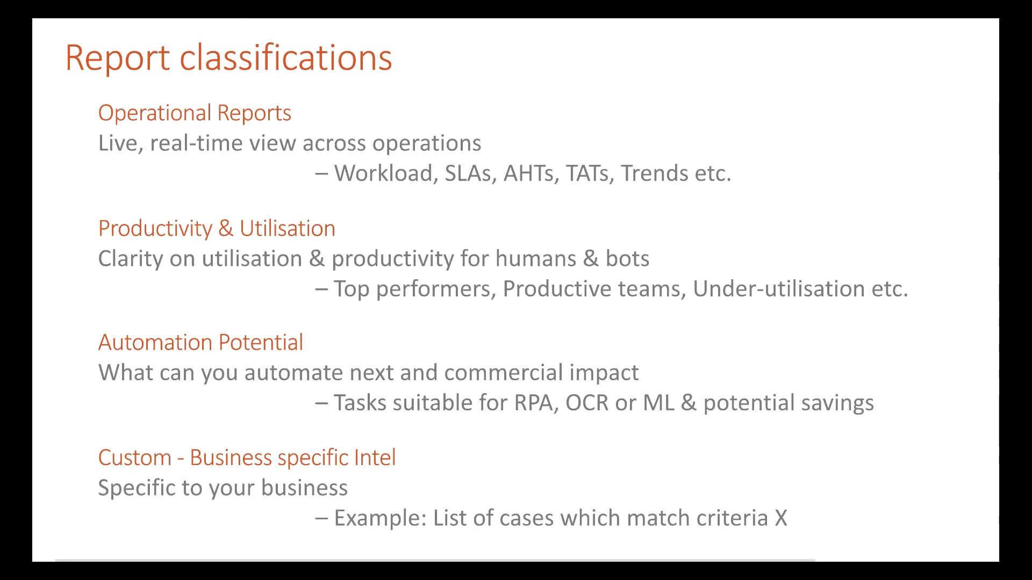
pyautogui.press('Right')
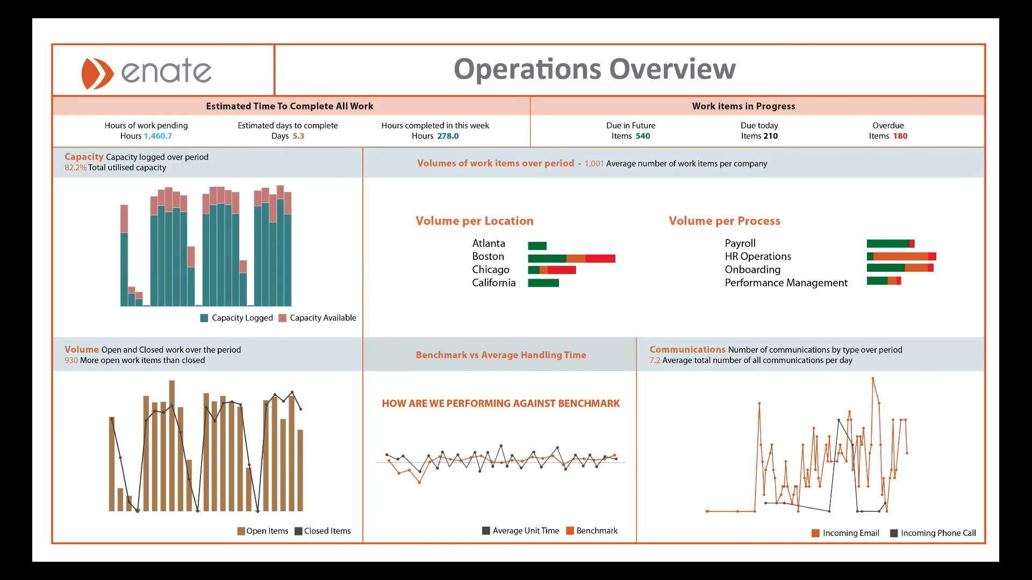